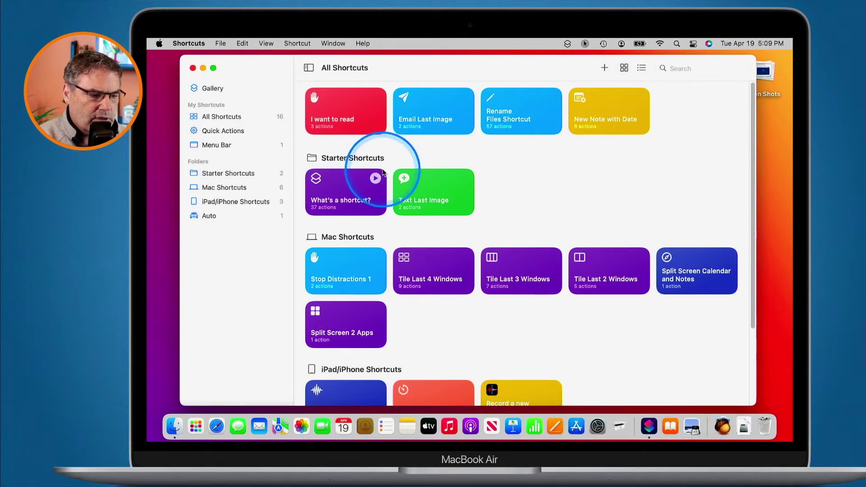
# Check which shortcuts are currently offered in the Mac's menu bar.
pyautogui.moveTo(375, 97)
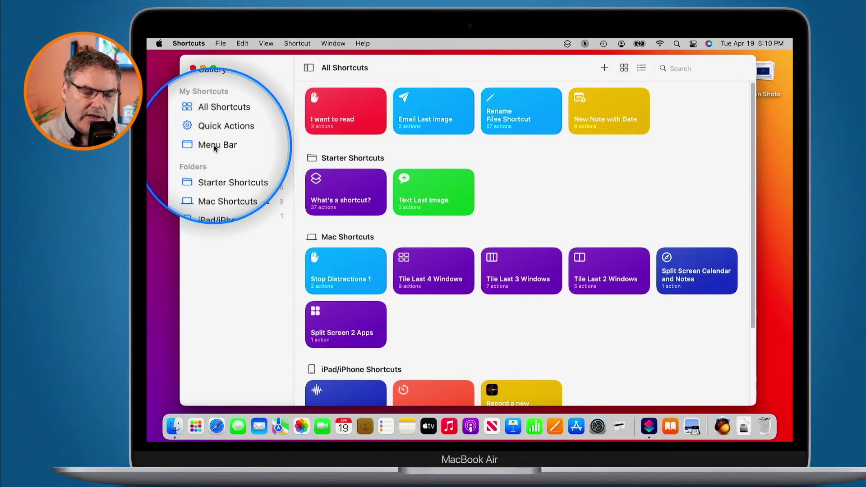
pyautogui.moveTo(340, 106); pyautogui.dragTo(236, 144)
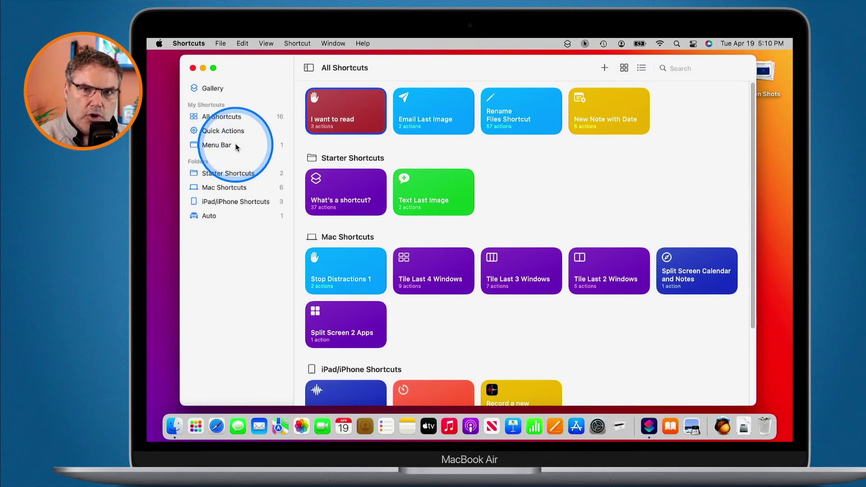
pyautogui.click(569, 44)
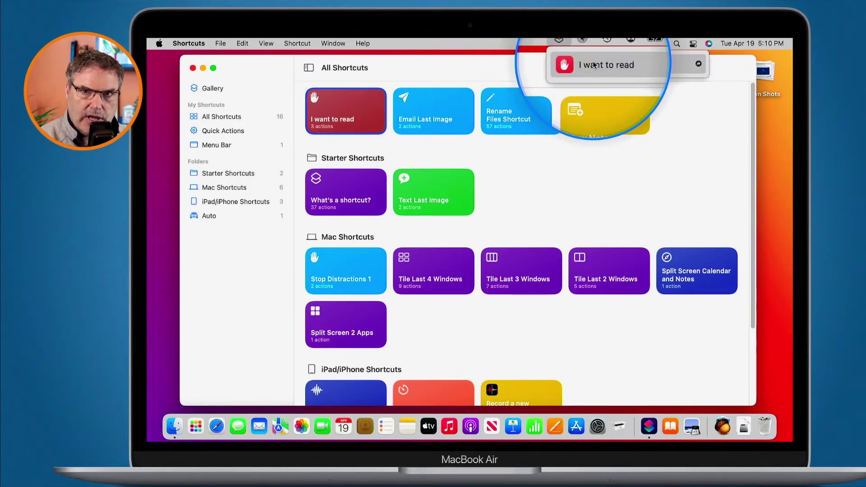
pyautogui.click(529, 184)
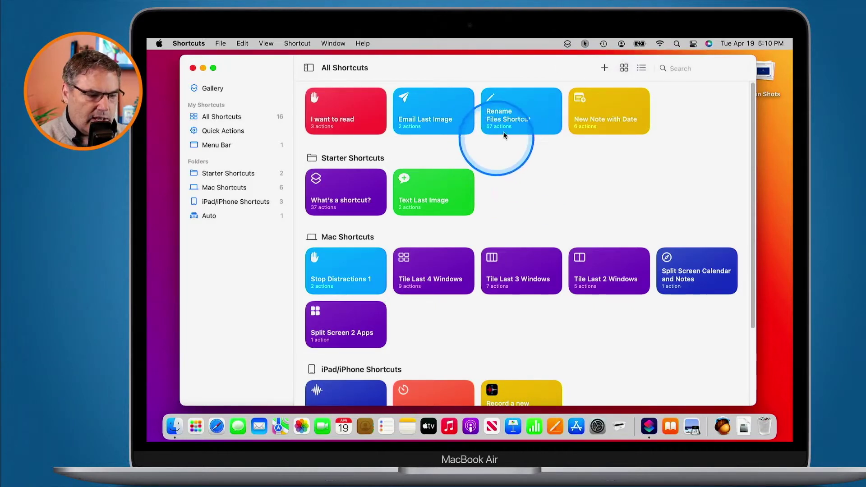
# Pin Rename Files Shortcut in the menu bar through its details, close it, and check the pinned shortcuts.
pyautogui.doubleClick(520, 115)
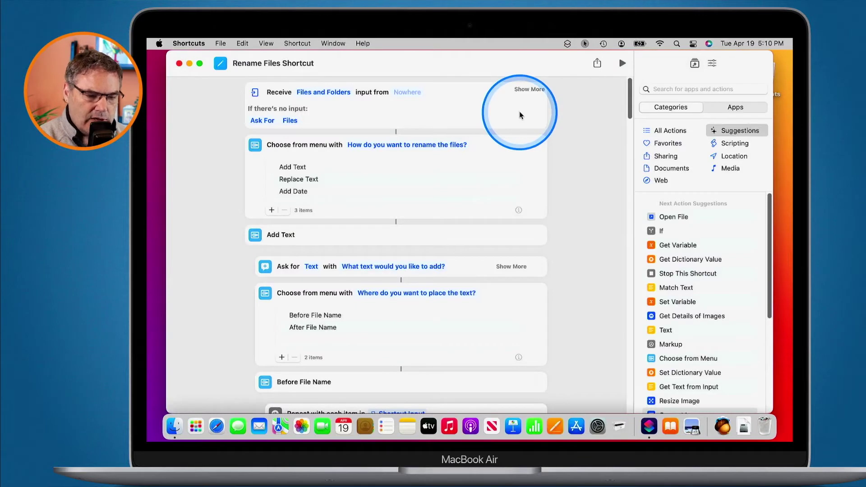
pyautogui.click(714, 66)
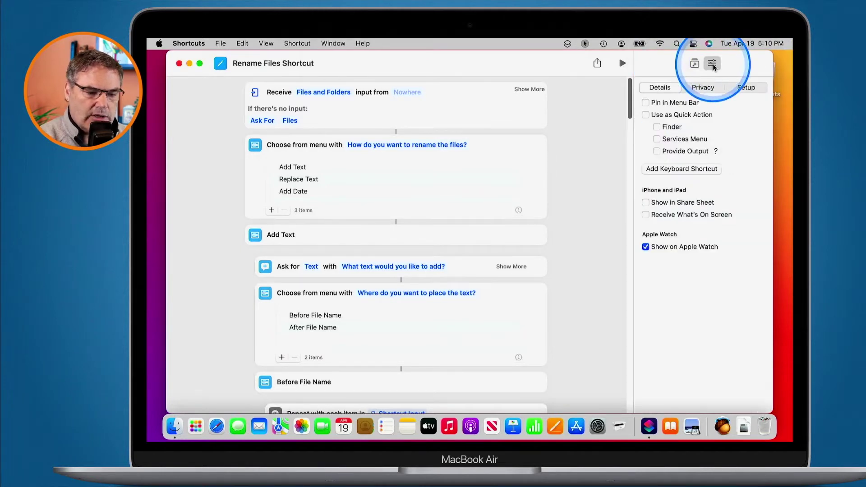
pyautogui.click(669, 104)
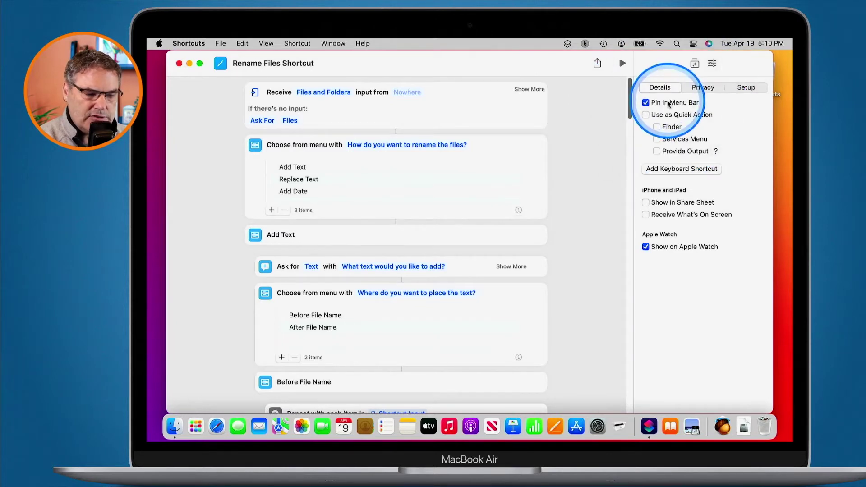
pyautogui.click(179, 63)
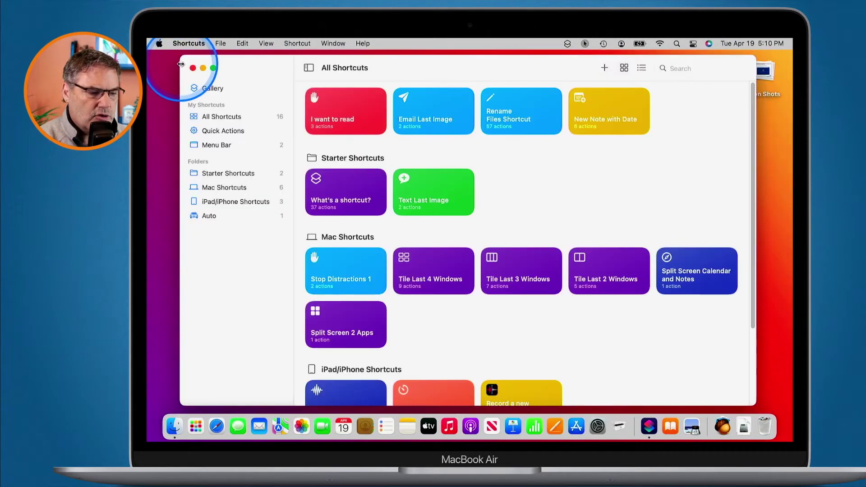
pyautogui.click(568, 45)
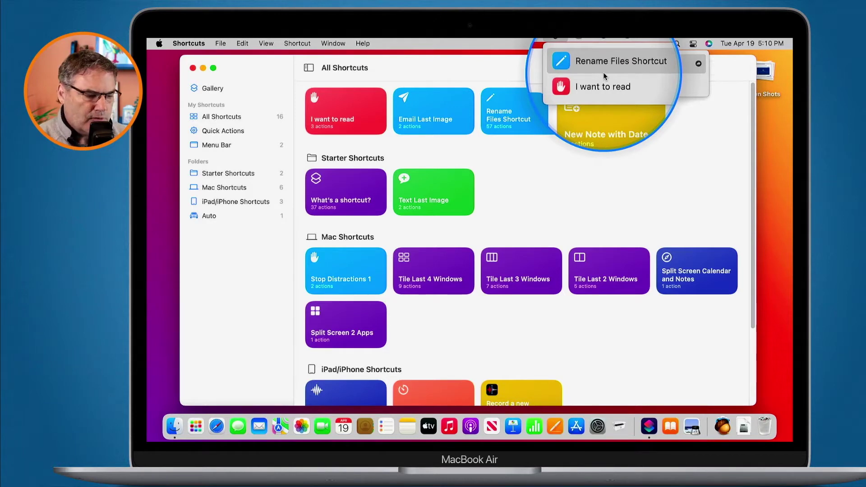
# Remove Rename Files Shortcut from the Menu Bar collection.
pyautogui.click(214, 145)
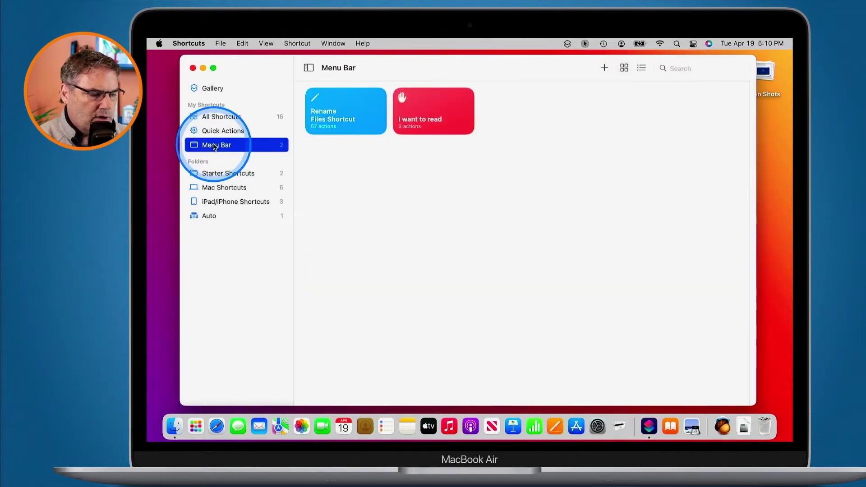
pyautogui.click(348, 111)
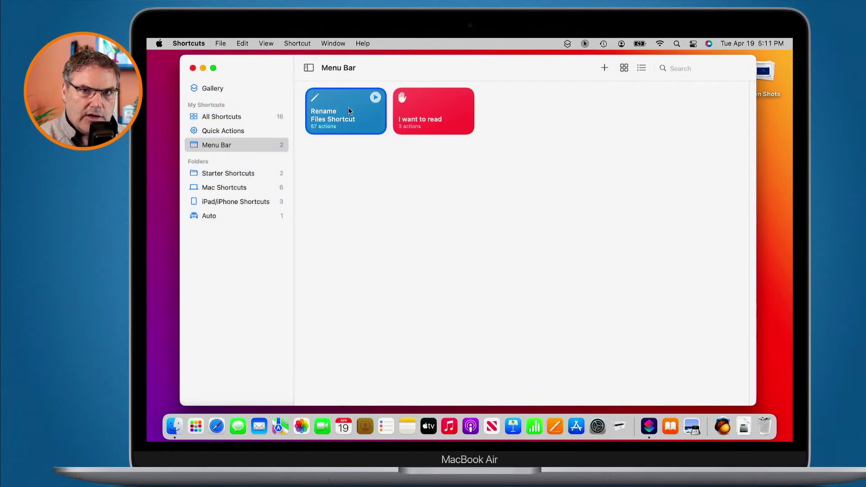
pyautogui.rightClick(348, 110)
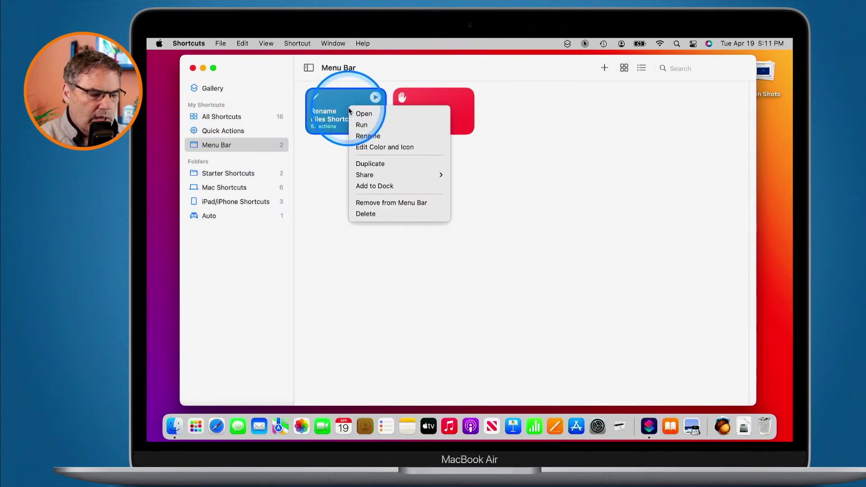
pyautogui.click(395, 206)
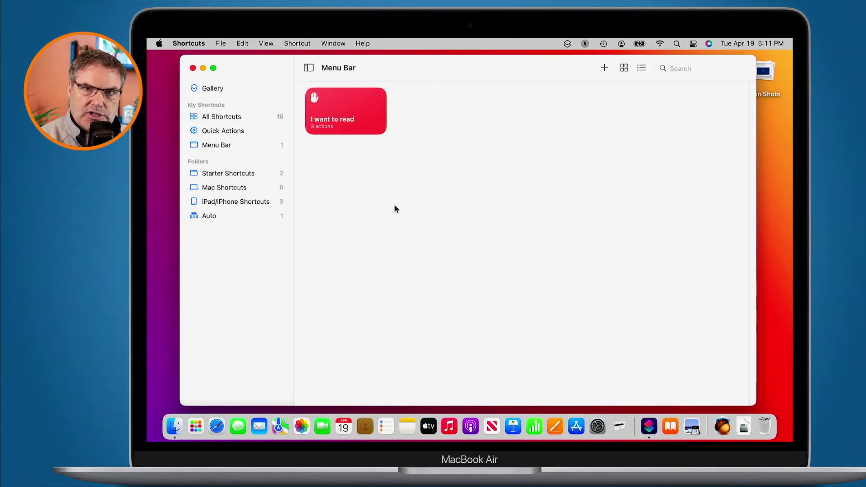
# Add the "I want to read" shortcut to the Dock and take it off the Dock again.
pyautogui.moveTo(348, 103)
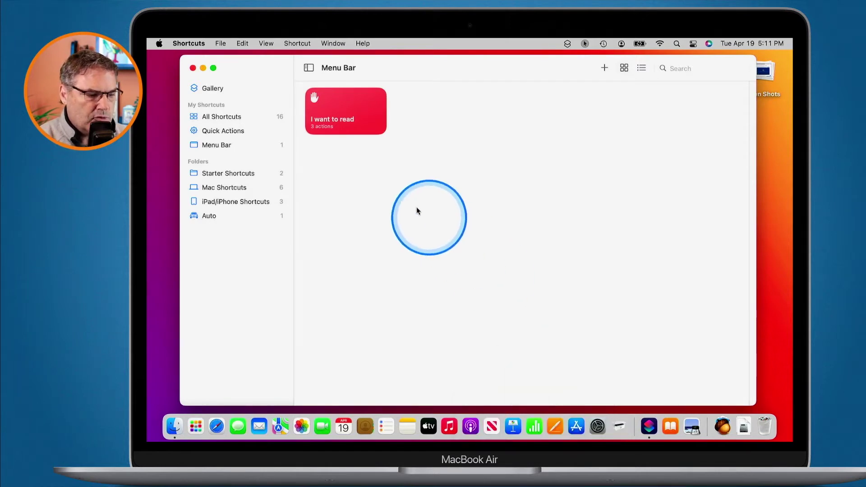
pyautogui.click(347, 111)
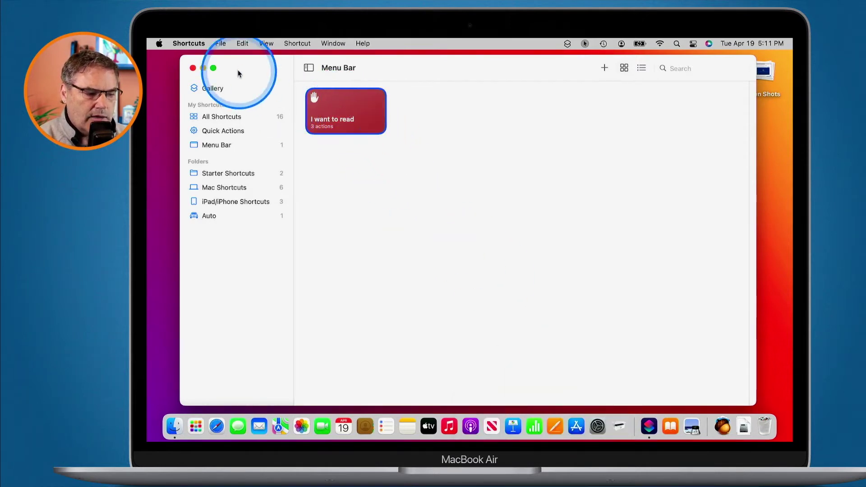
pyautogui.click(221, 44)
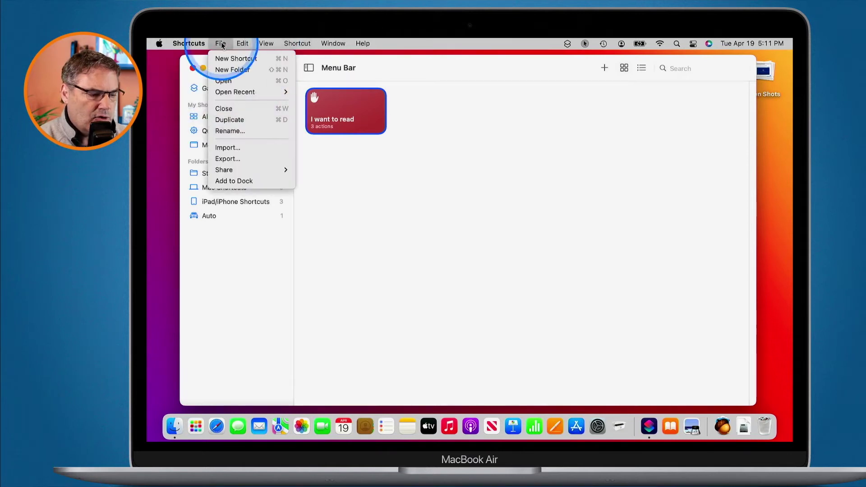
pyautogui.click(234, 184)
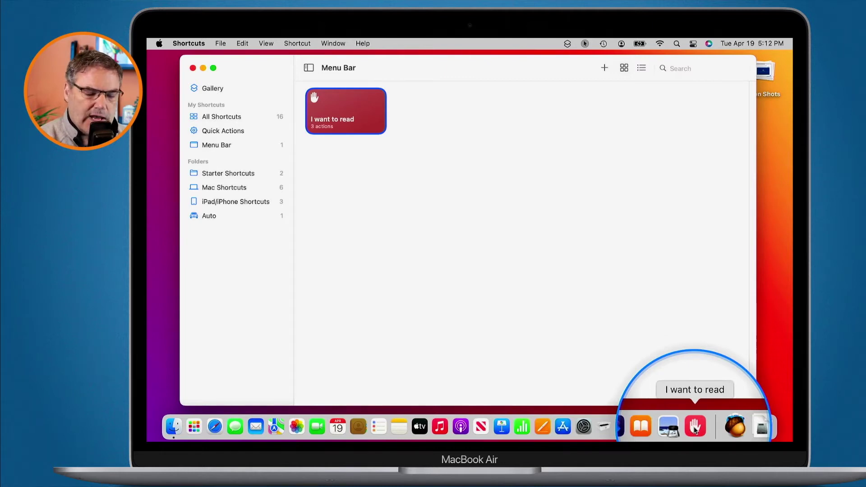
pyautogui.moveTo(695, 428); pyautogui.dragTo(613, 226)
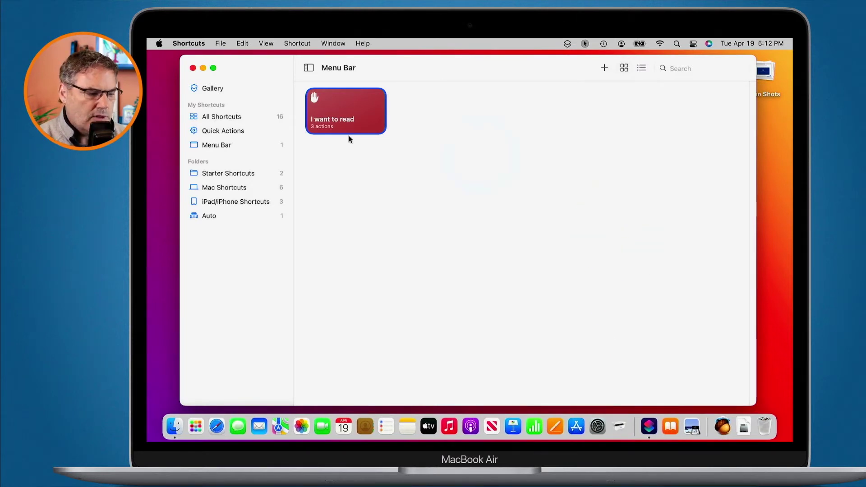
# Start adding a keyboard shortcut in the details of "I want to read" and turn off Use as Quick Action.
pyautogui.click(210, 116)
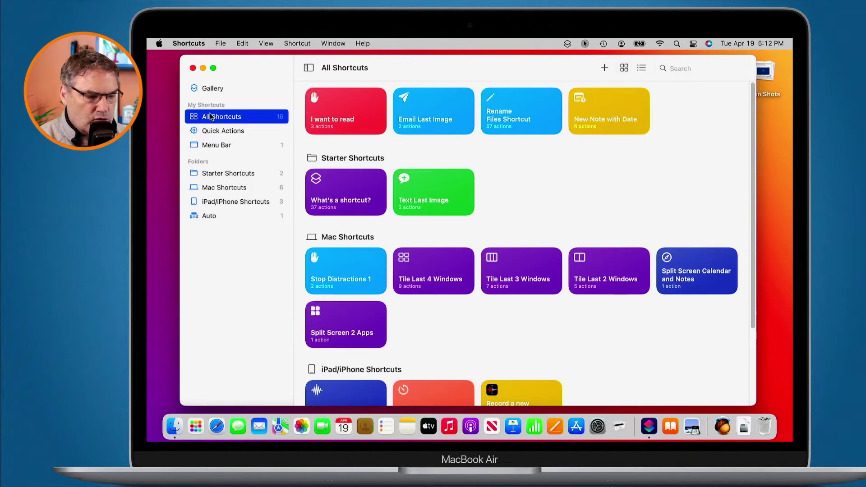
pyautogui.doubleClick(341, 111)
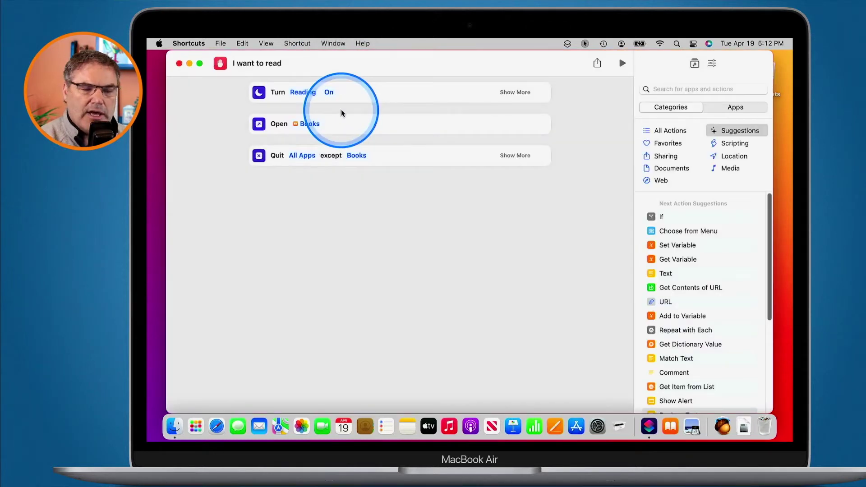
pyautogui.click(712, 64)
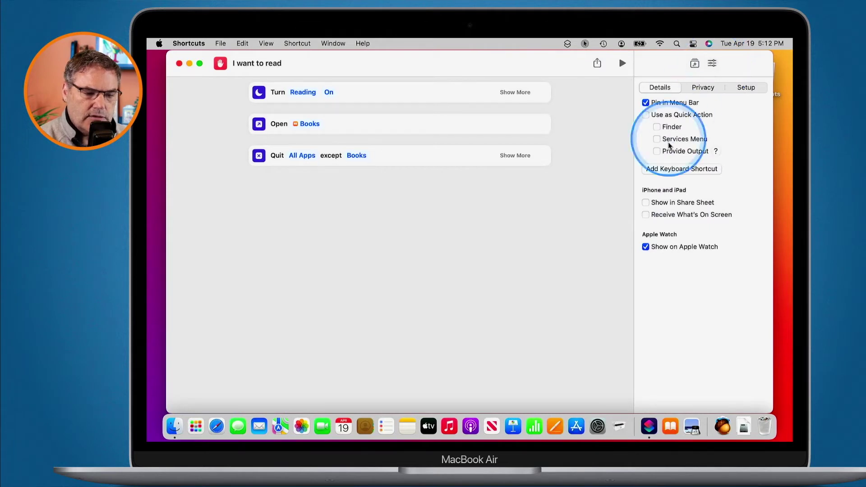
pyautogui.click(679, 168)
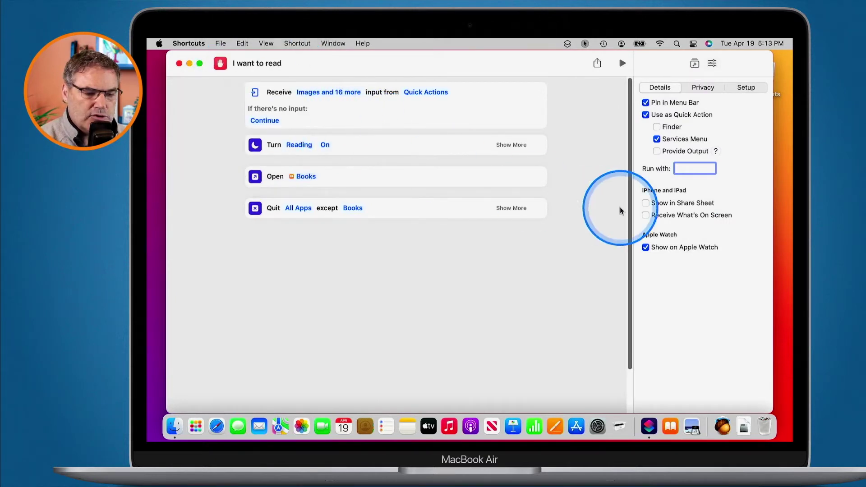
pyautogui.click(646, 116)
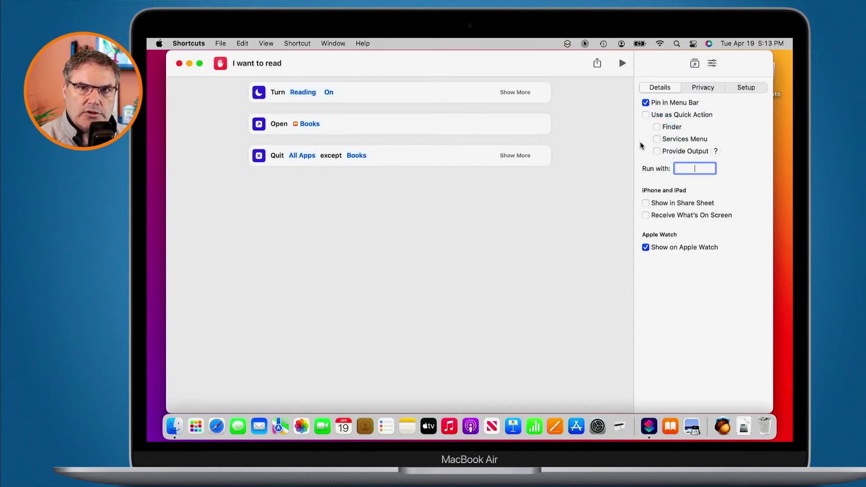
pyautogui.click(650, 177)
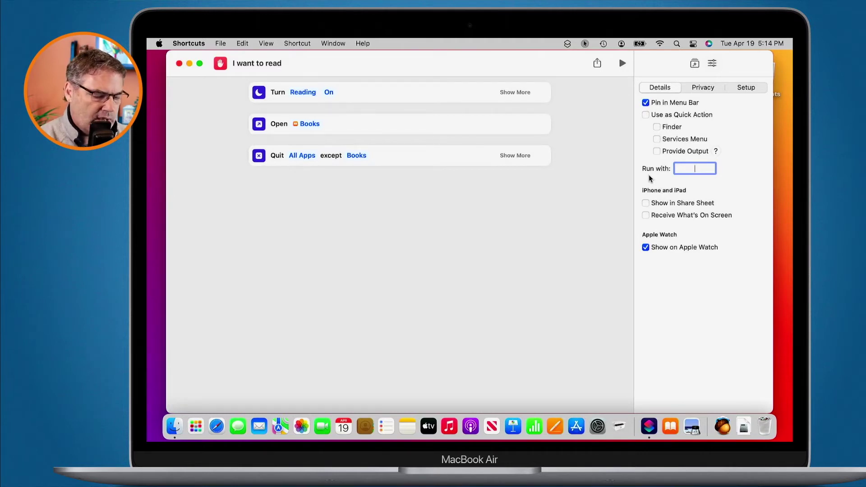
# Hide the Shortcuts app and check which services Finder offers.
pyautogui.press('super+h')
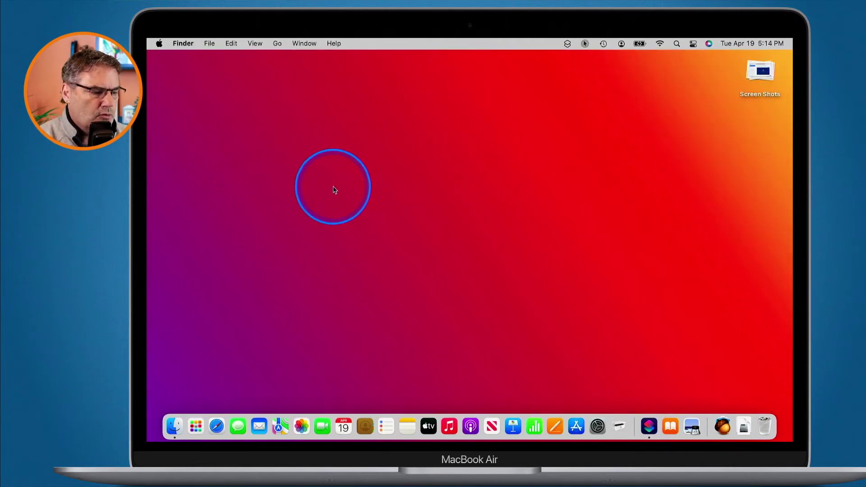
pyautogui.click(184, 44)
pyautogui.moveTo(193, 110)
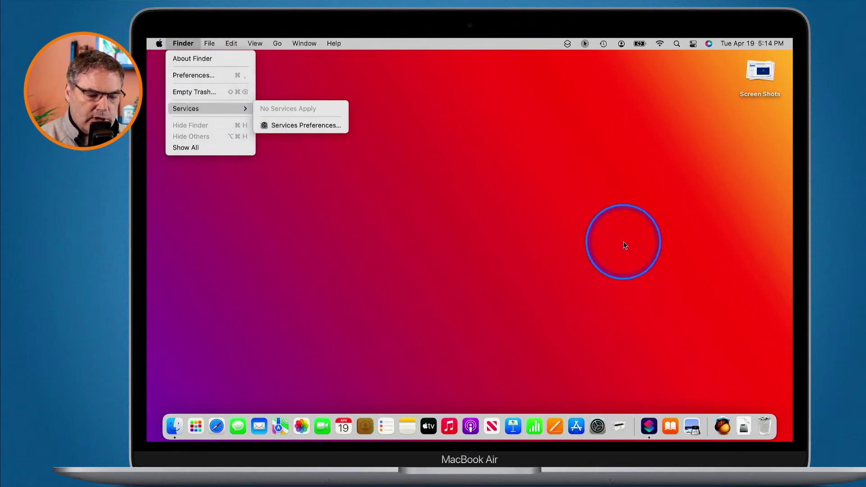
pyautogui.click(624, 243)
# Open the Books app and check which services it offers.
pyautogui.click(667, 431)
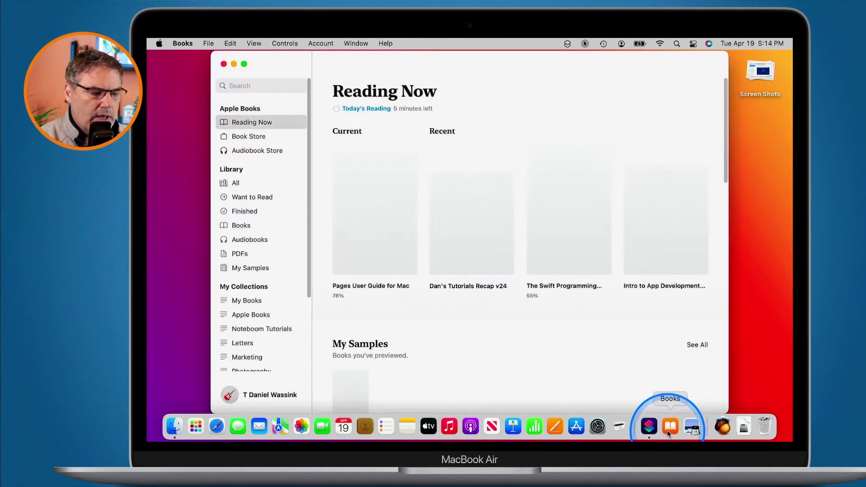
pyautogui.click(183, 44)
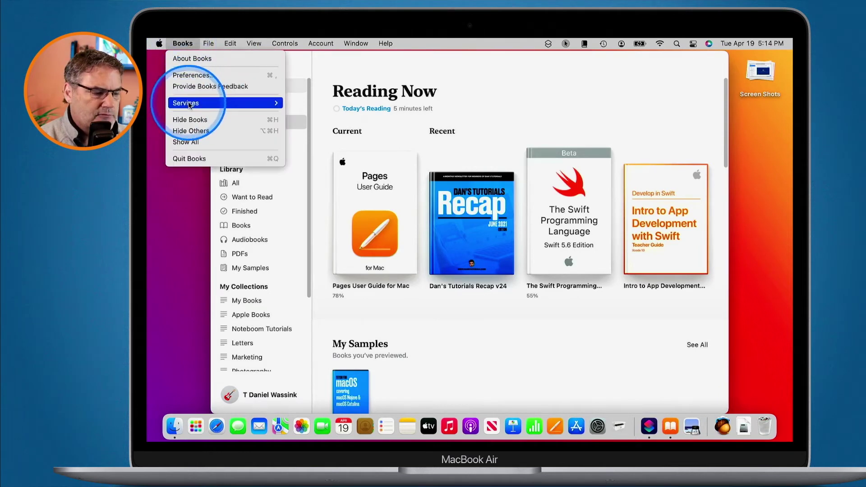
pyautogui.moveTo(190, 105)
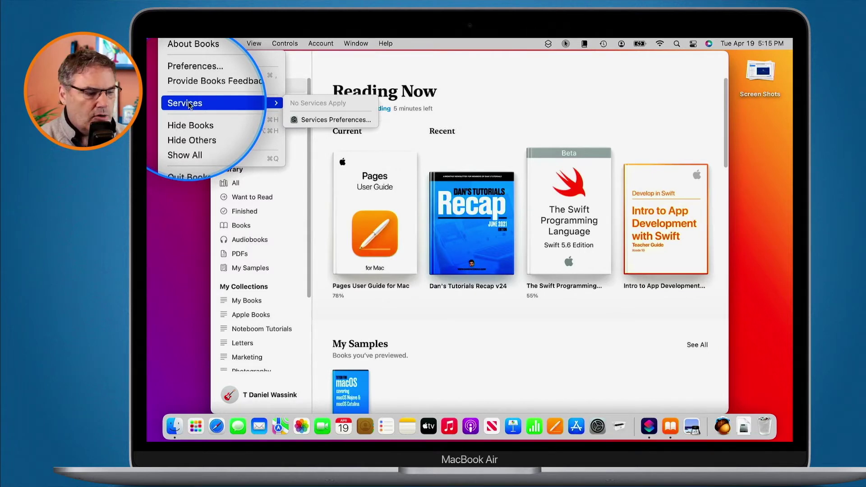
pyautogui.click(190, 188)
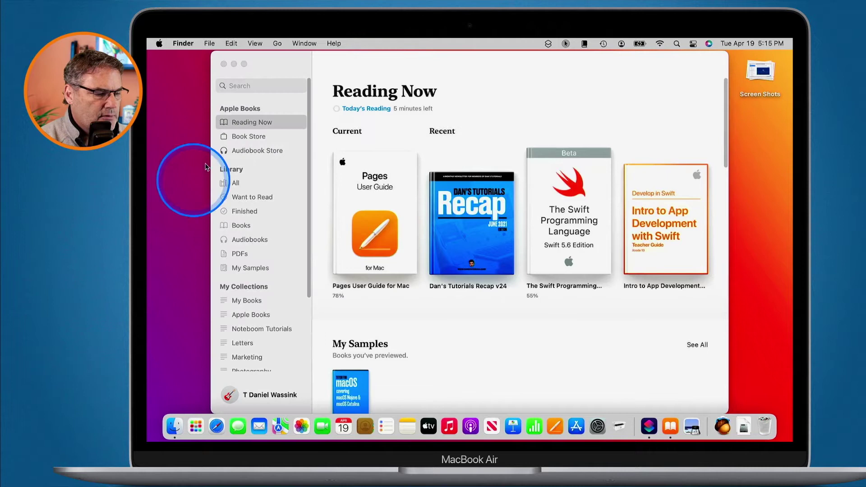
pyautogui.click(218, 144)
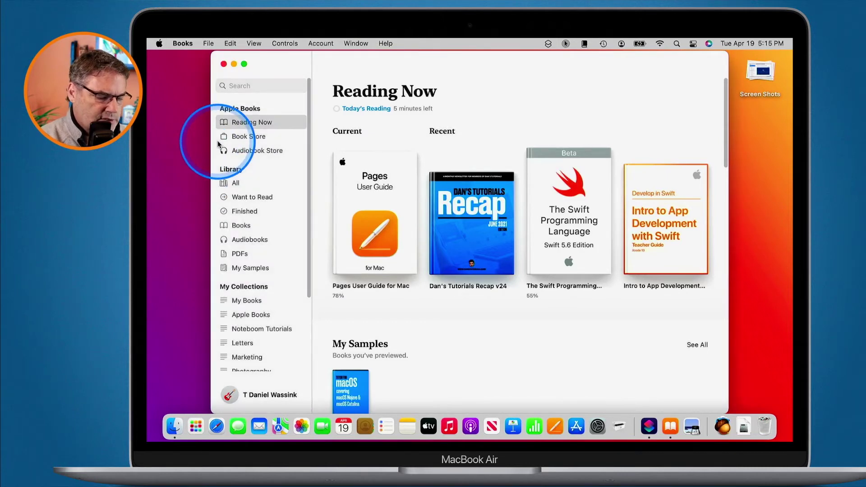
# Return to Shortcuts, enable the Services Menu quick action for "I want to read", and close that shortcut.
pyautogui.click(646, 428)
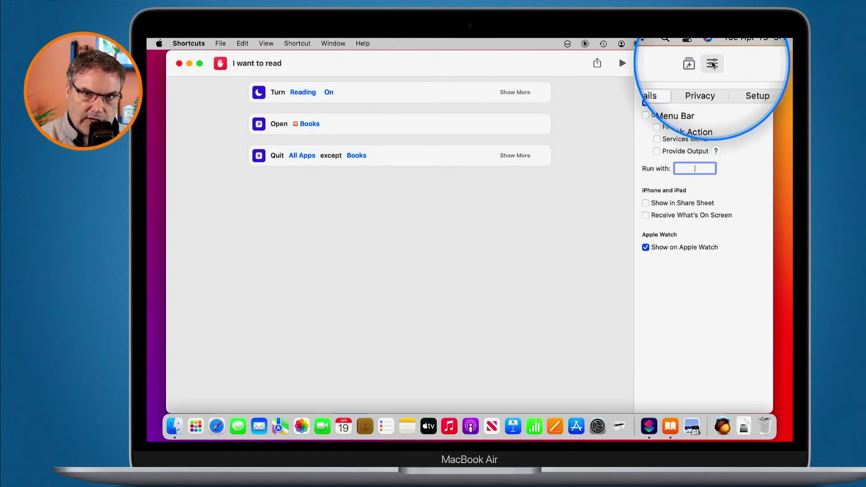
pyautogui.click(682, 139)
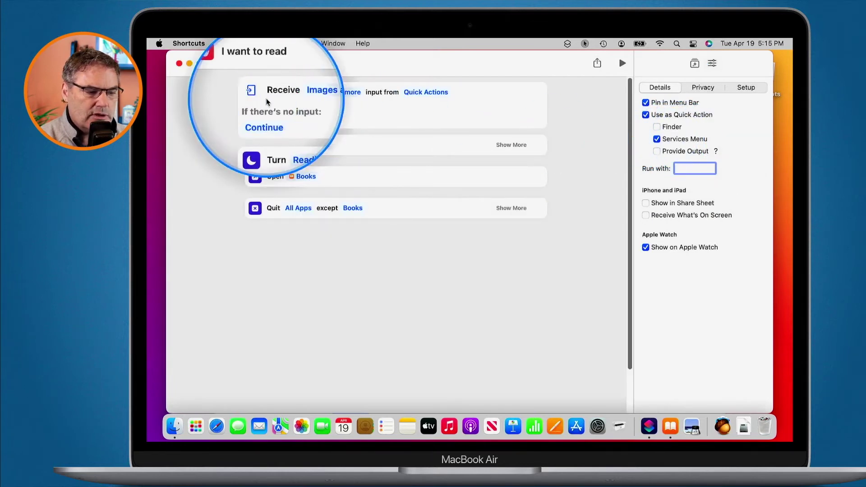
pyautogui.click(179, 63)
# Switch to Finder and look for the "I want to read" shortcut among its services.
pyautogui.click(171, 70)
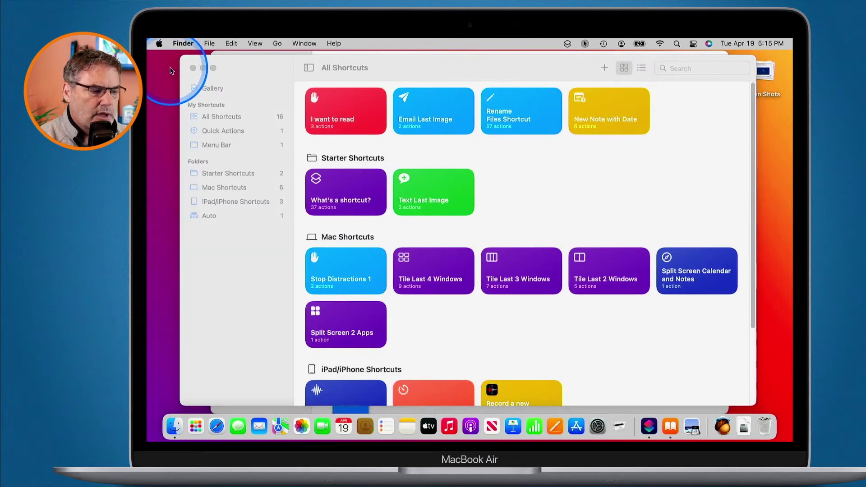
pyautogui.click(183, 44)
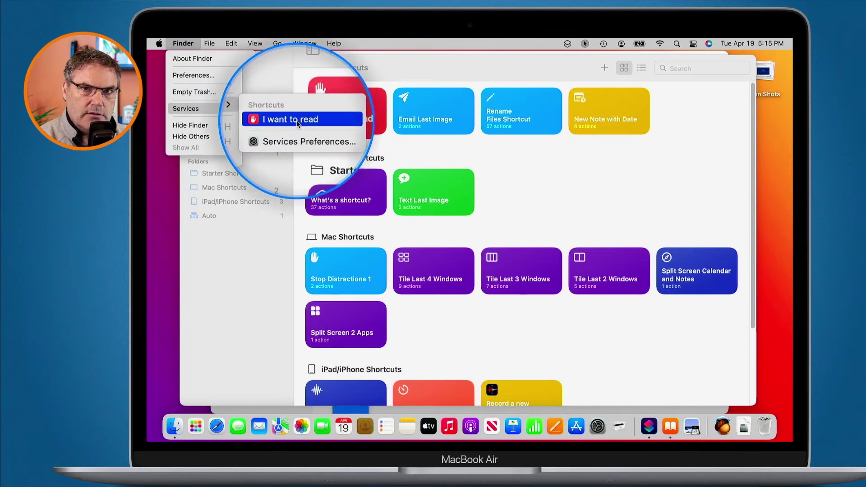
# Run the "I want to read" shortcut from Finder's services, and hide the Books app.
pyautogui.click(297, 120)
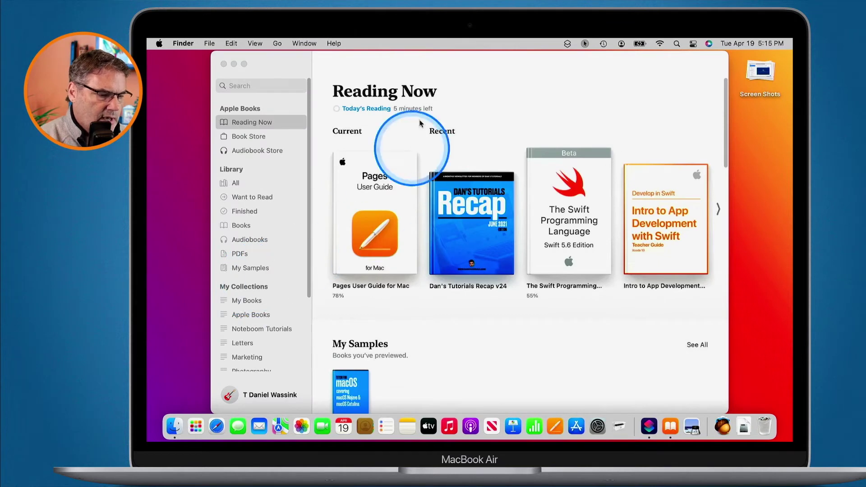
pyautogui.click(446, 71)
pyautogui.press('cmd+h')
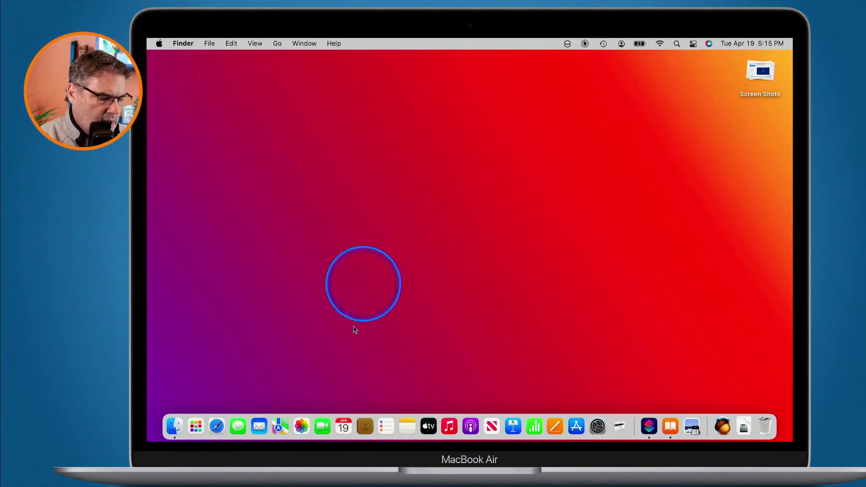
# Open the Calendar app, look for the "I want to read" shortcut among its services, and hide Calendar.
pyautogui.click(344, 426)
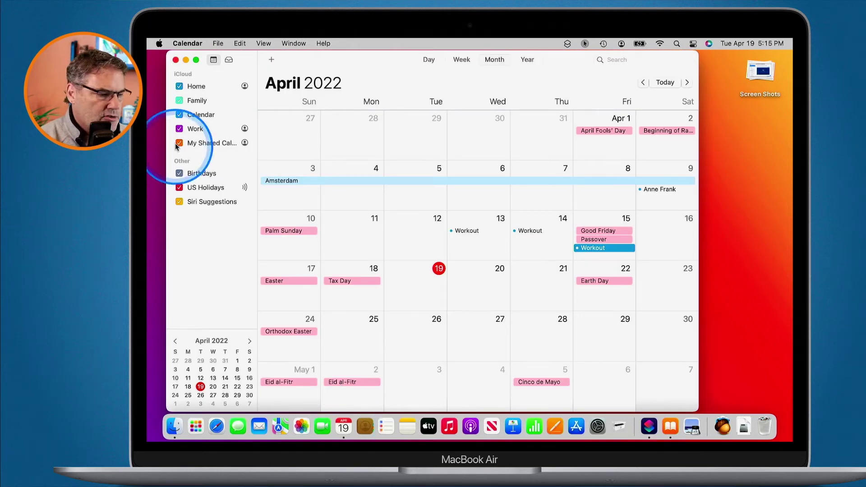
pyautogui.click(187, 43)
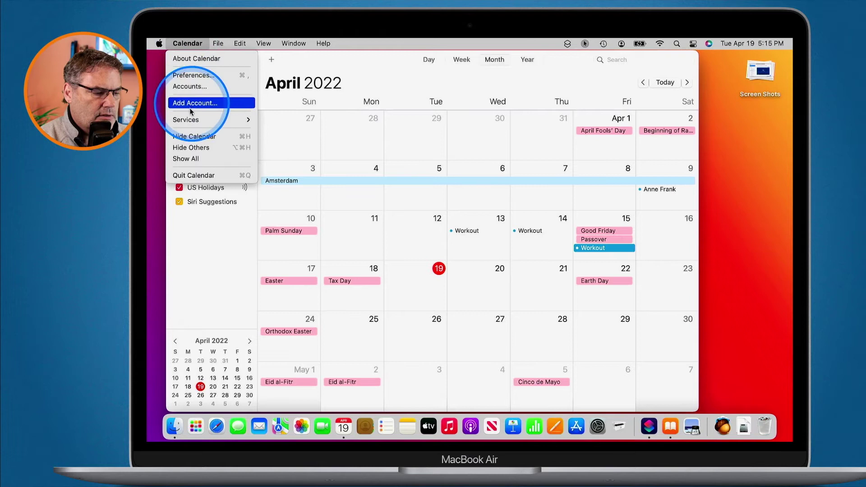
pyautogui.moveTo(187, 119)
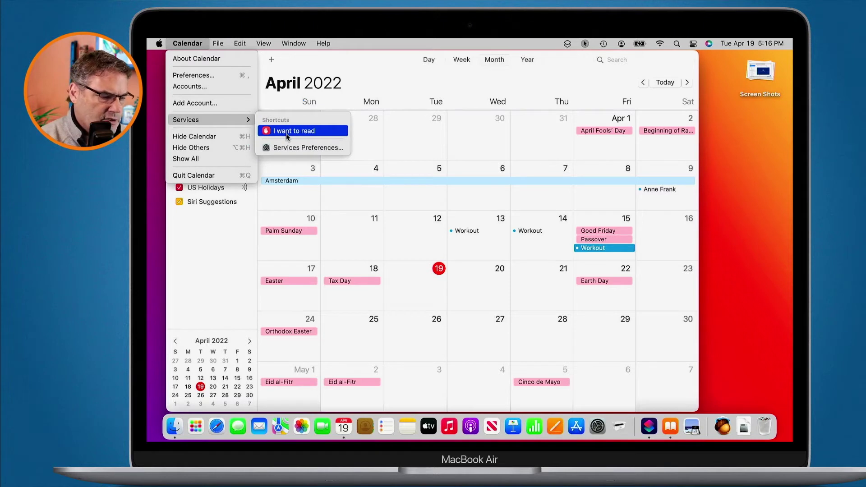
pyautogui.click(424, 89)
pyautogui.press('super+h')
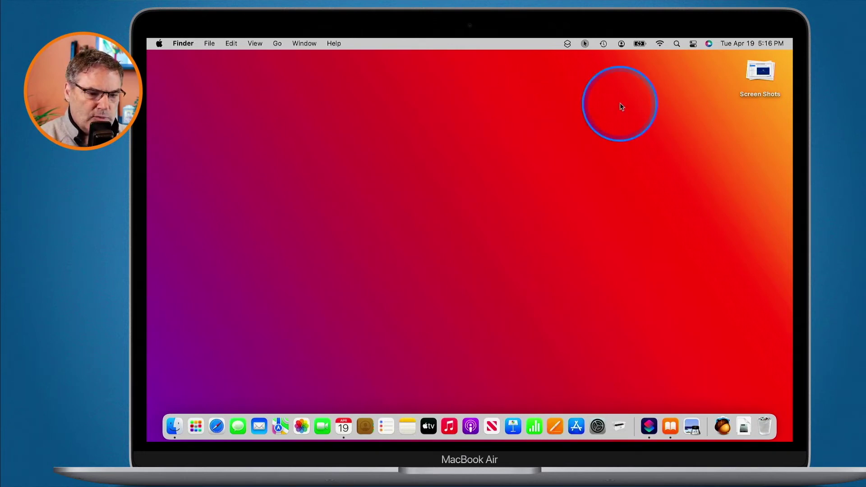
# Expand the Screen Shots stack on the desktop and check which quick actions its first screenshot offers.
pyautogui.click(758, 72)
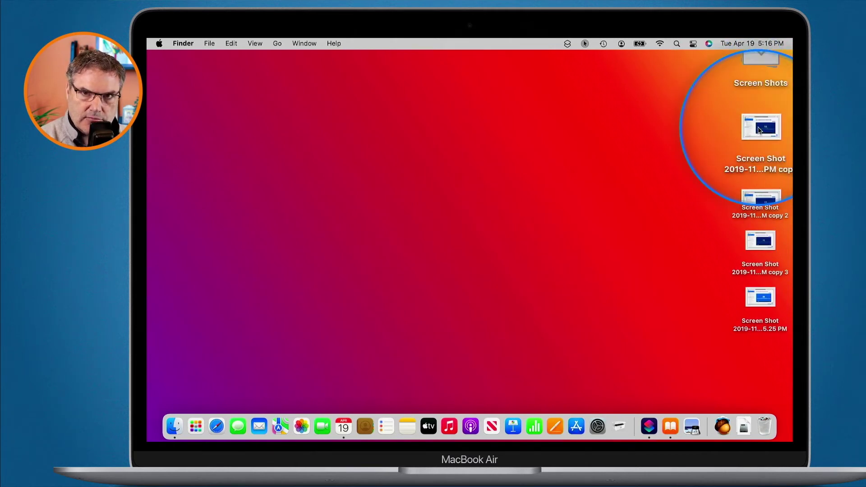
pyautogui.click(758, 127)
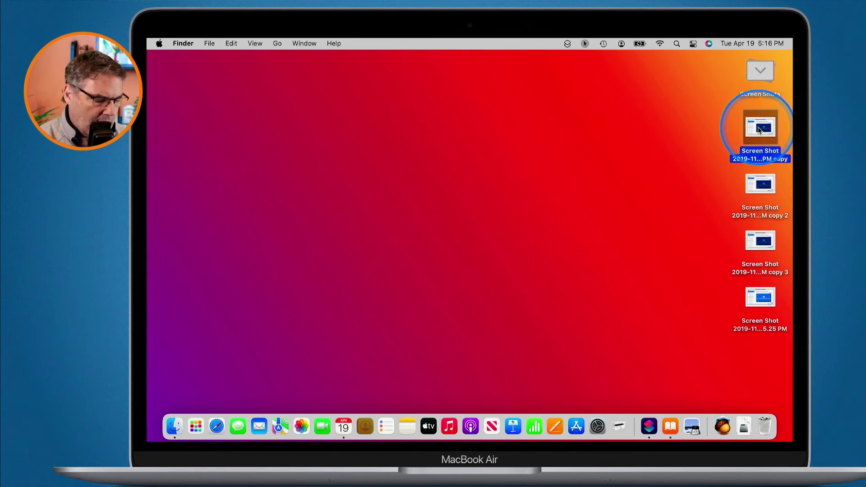
pyautogui.rightClick(759, 129)
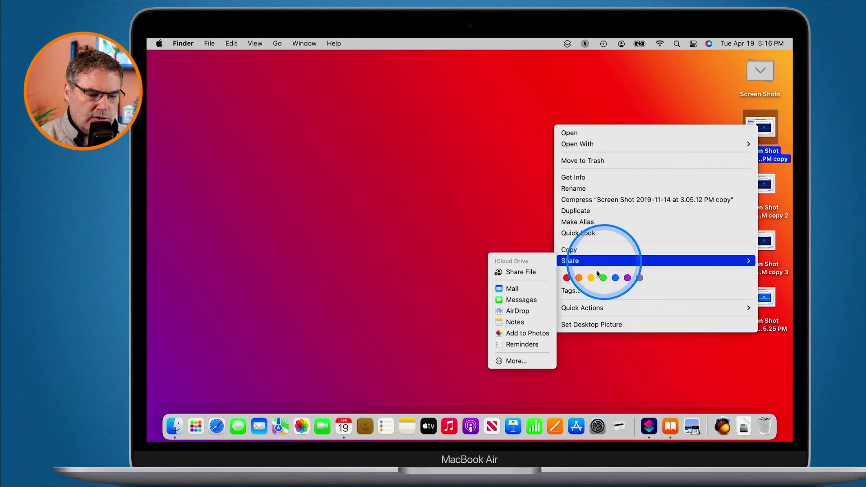
pyautogui.moveTo(578, 309)
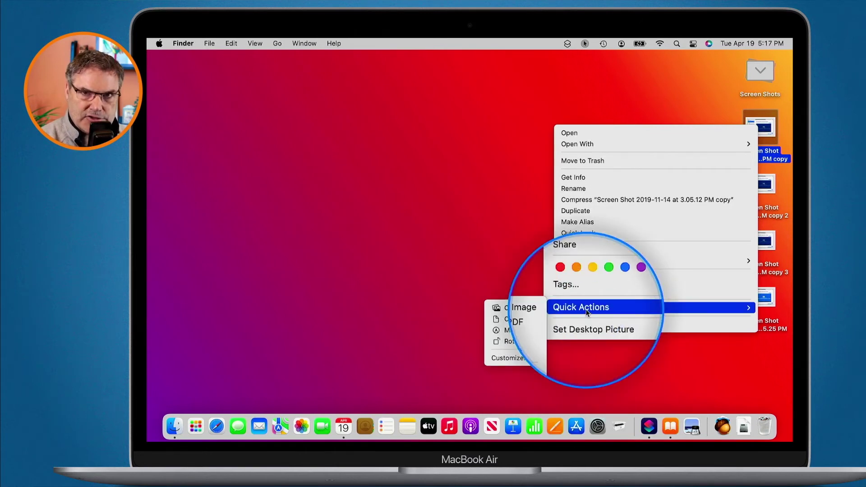
pyautogui.click(425, 177)
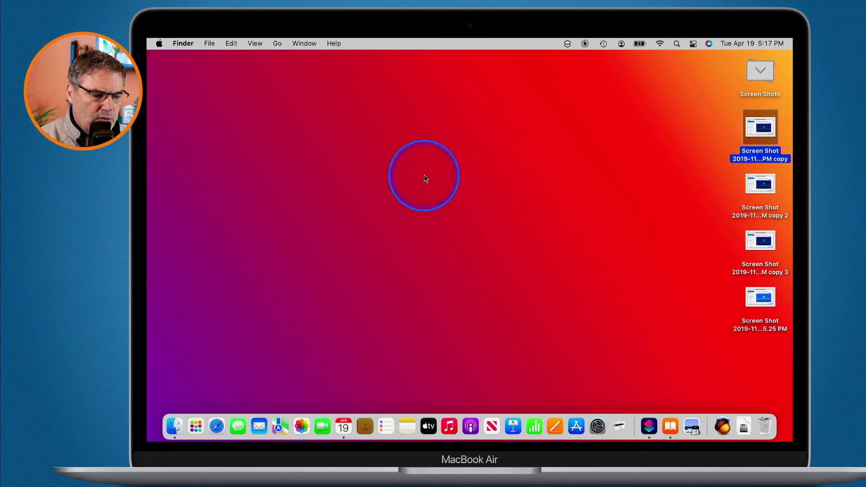
# Deselect the screenshot and examine the Use Stacks option for the desktop.
pyautogui.click(425, 178)
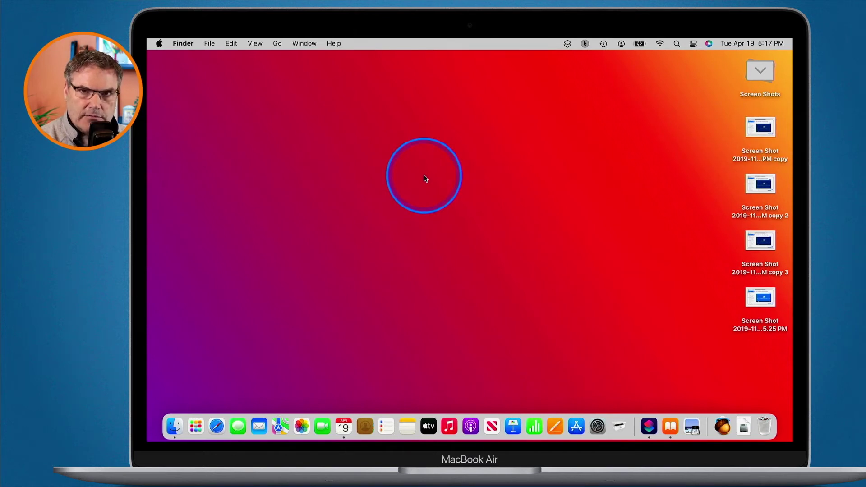
pyautogui.rightClick(425, 178)
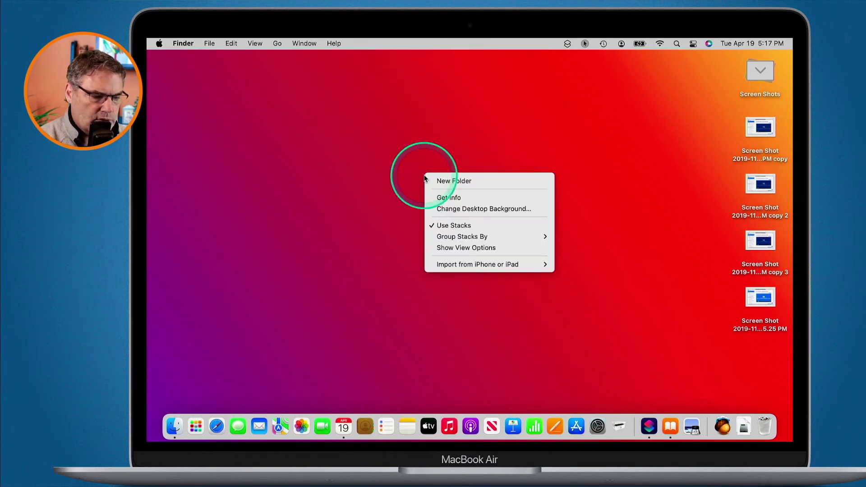
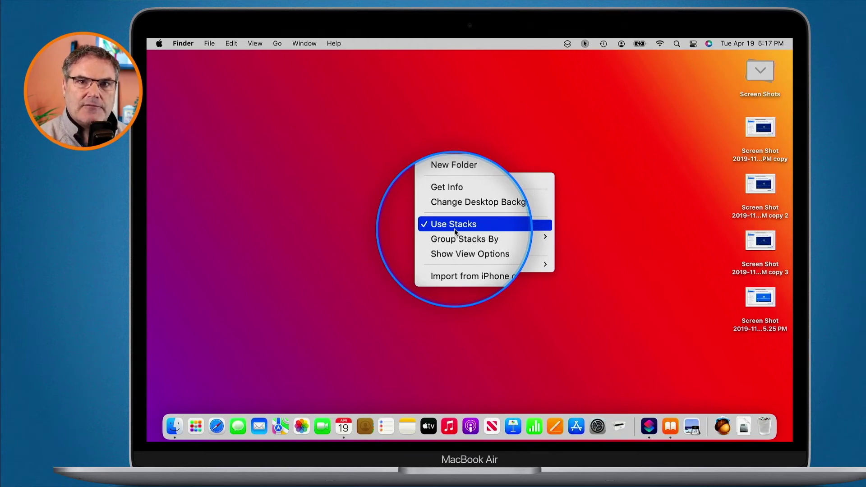
pyautogui.click(628, 310)
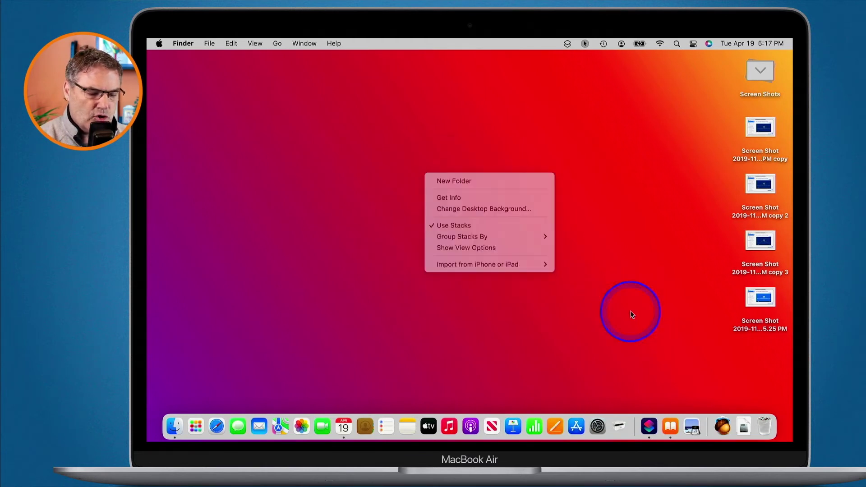
# Return to Shortcuts, enable Use as Quick Action for Rename Files Shortcut, and put the Shortcuts windows away.
pyautogui.click(649, 425)
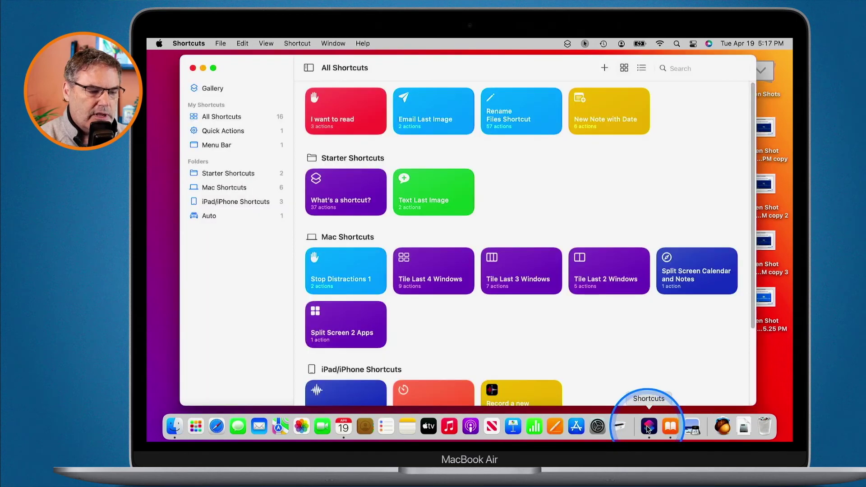
pyautogui.click(513, 128)
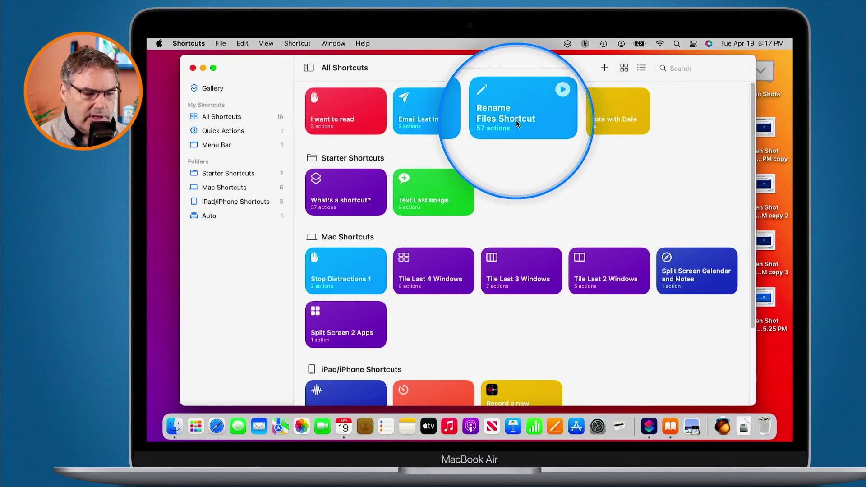
pyautogui.doubleClick(517, 121)
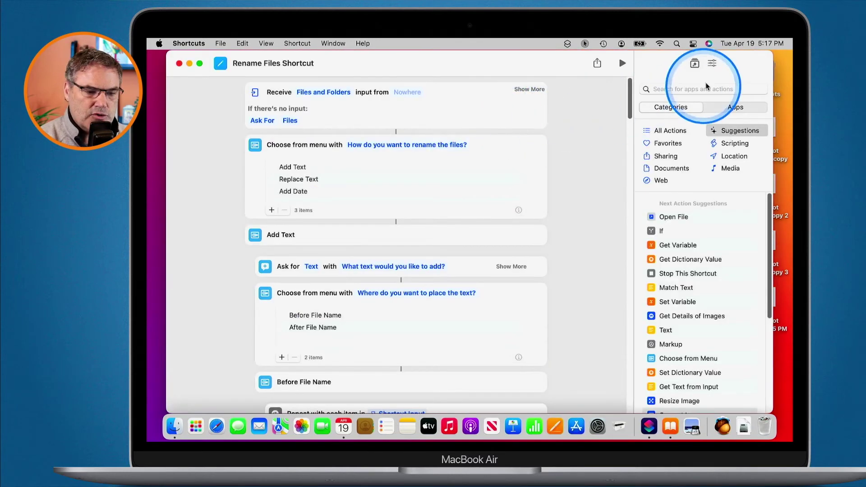
pyautogui.click(712, 66)
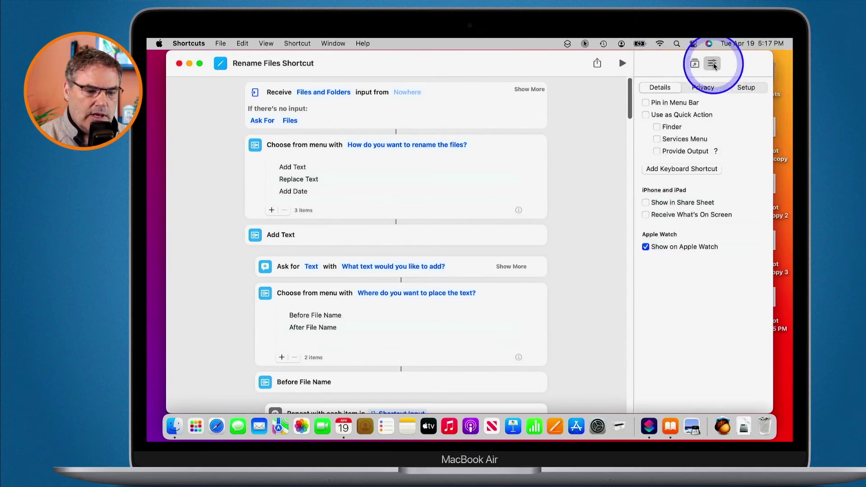
pyautogui.click(671, 116)
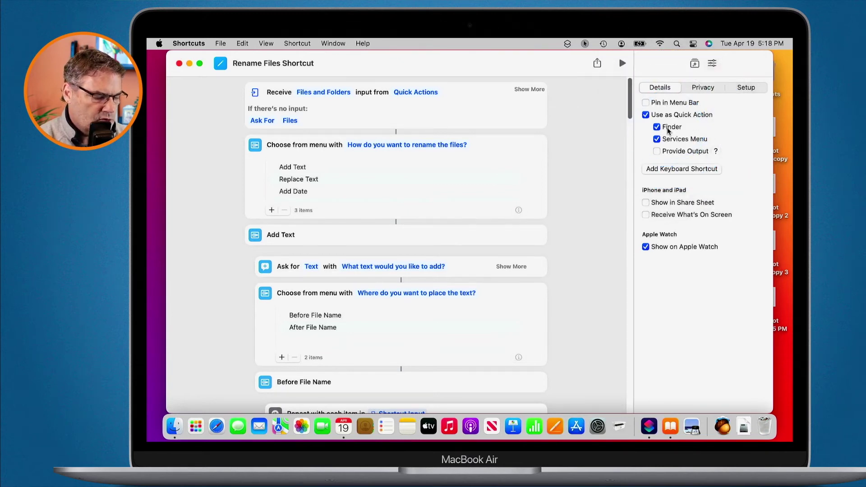
pyautogui.press('super+w')
pyautogui.press('super+q')
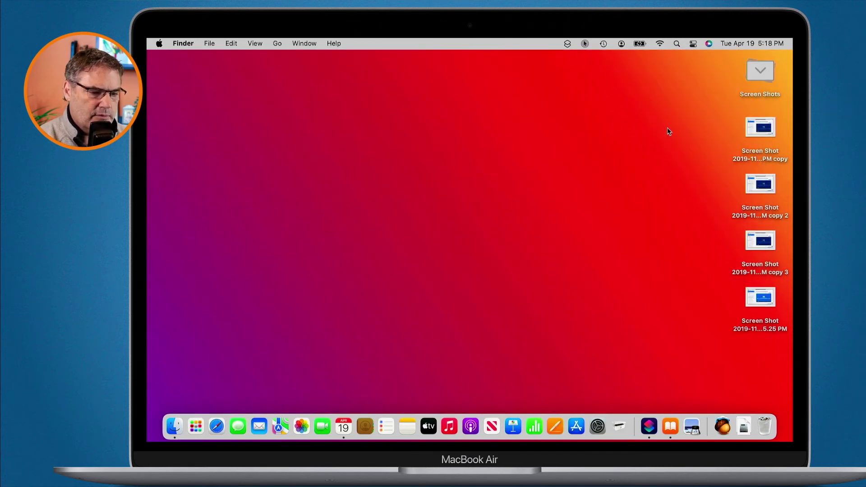
# Look for Rename Files Shortcut among Finder's services with no files selected.
pyautogui.click(187, 44)
pyautogui.moveTo(187, 110)
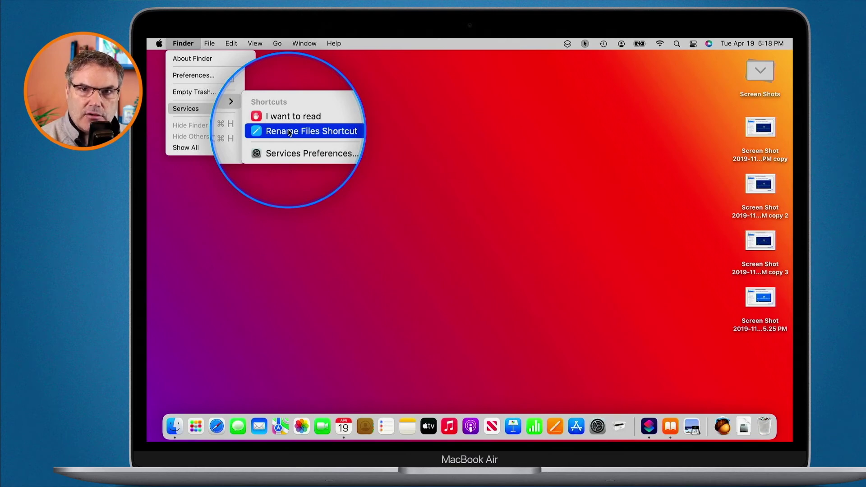
pyautogui.click(518, 173)
# Select the first two screenshots on the desktop and try running Rename Files Shortcut on them as a quick action.
pyautogui.moveTo(684, 133); pyautogui.dragTo(754, 193)
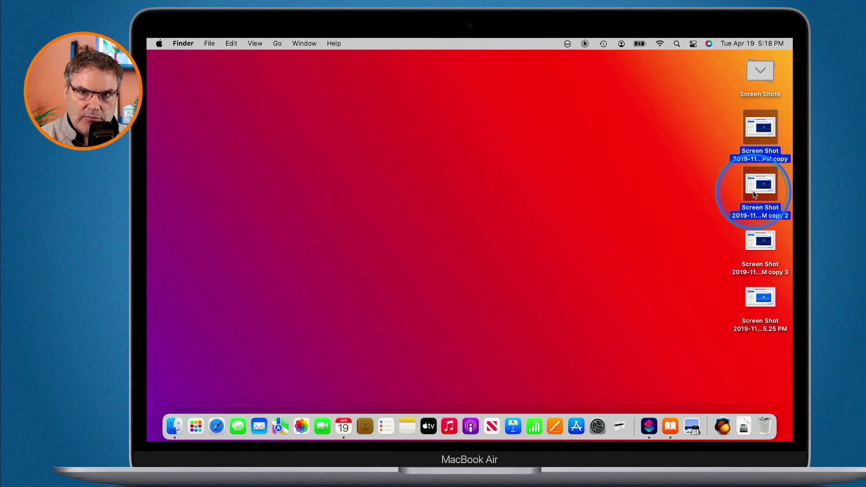
pyautogui.rightClick(754, 195)
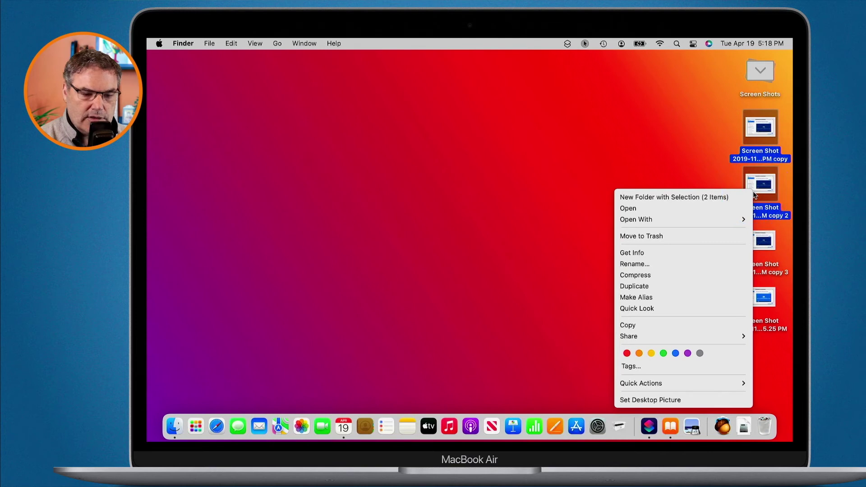
pyautogui.moveTo(640, 384)
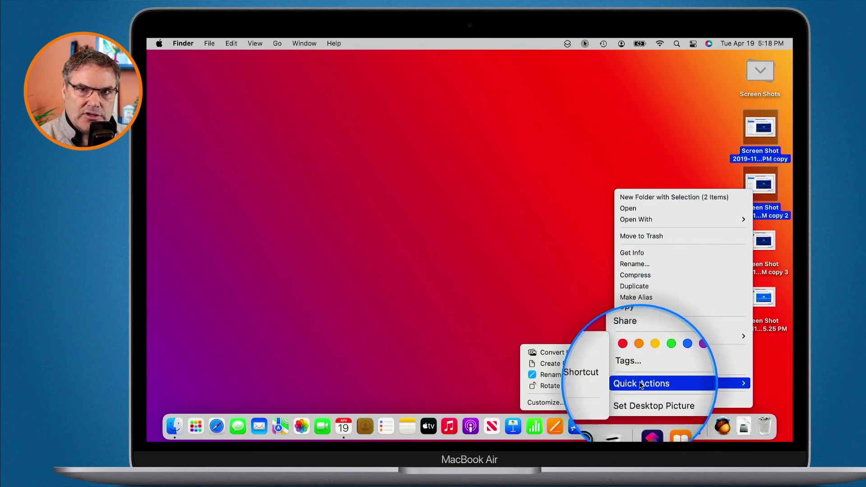
pyautogui.click(581, 376)
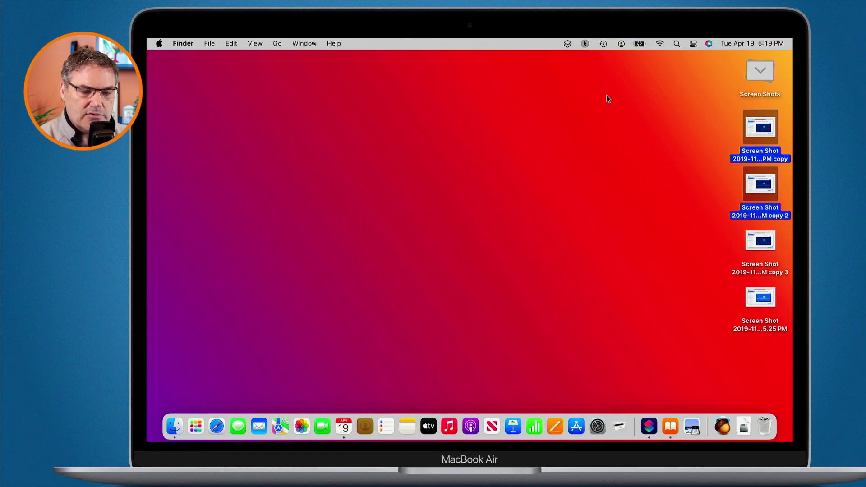
# Select all four desktop screenshots, look for Rename Files Shortcut in their quick actions and Finder's services, and deselect them.
pyautogui.moveTo(657, 144); pyautogui.dragTo(754, 312)
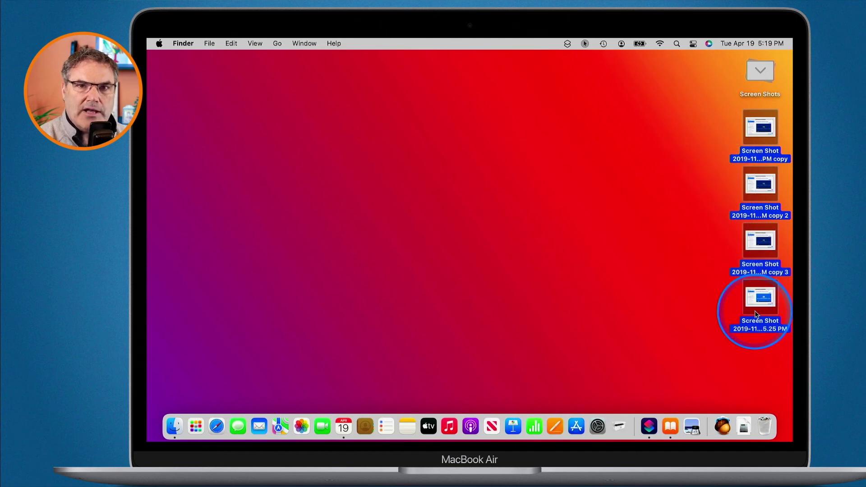
pyautogui.rightClick(757, 312)
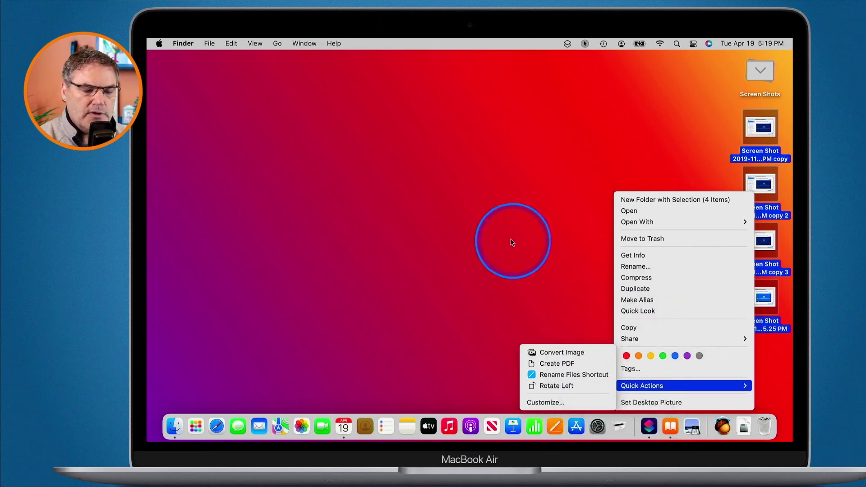
pyautogui.click(606, 178)
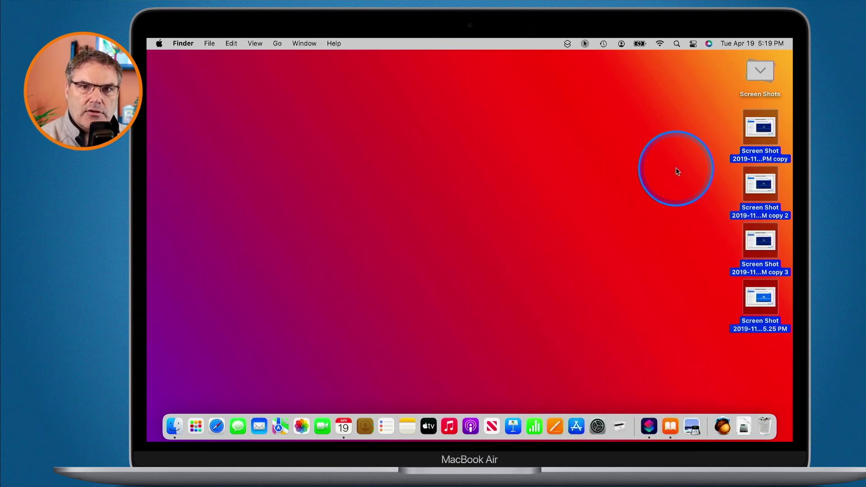
pyautogui.click(186, 44)
pyautogui.moveTo(196, 113)
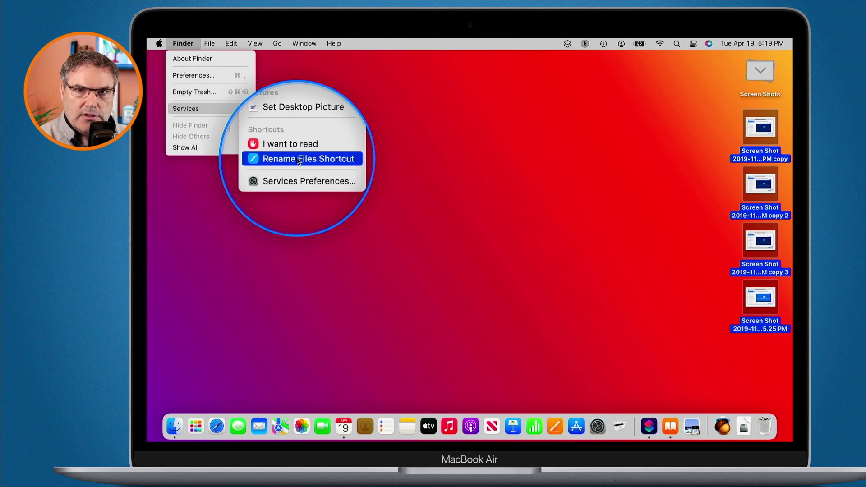
pyautogui.click(496, 152)
pyautogui.click(611, 372)
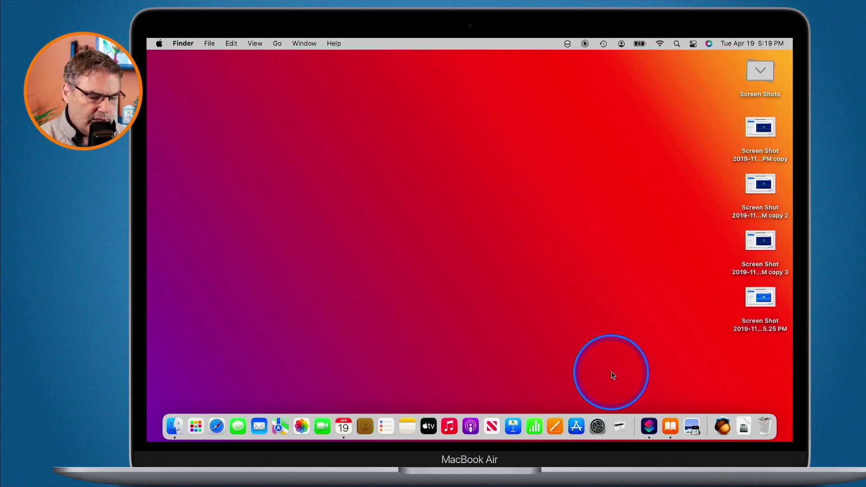
# Return to Shortcuts, turn off the Services Menu option for Rename Files Shortcut, and close that shortcut.
pyautogui.click(646, 414)
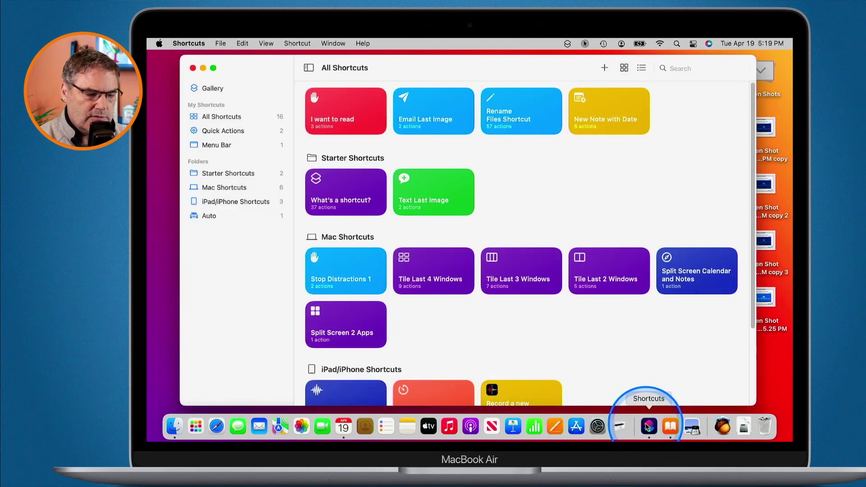
pyautogui.click(479, 209)
pyautogui.moveTo(518, 123)
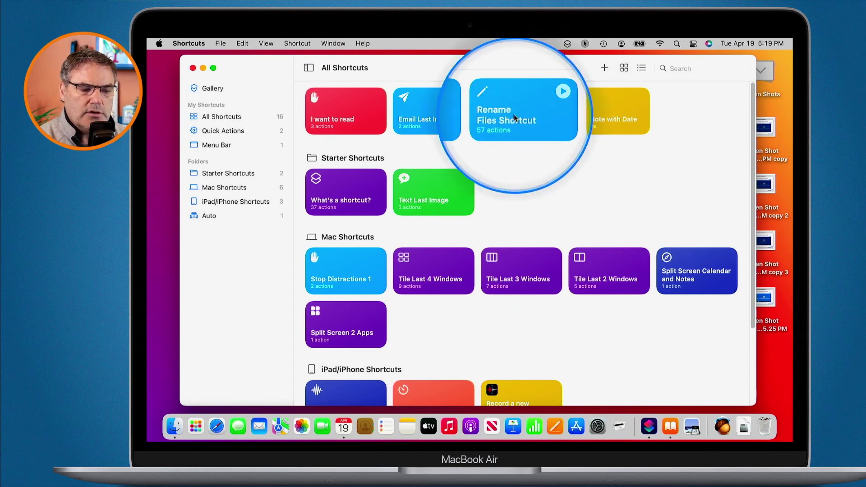
pyautogui.doubleClick(514, 117)
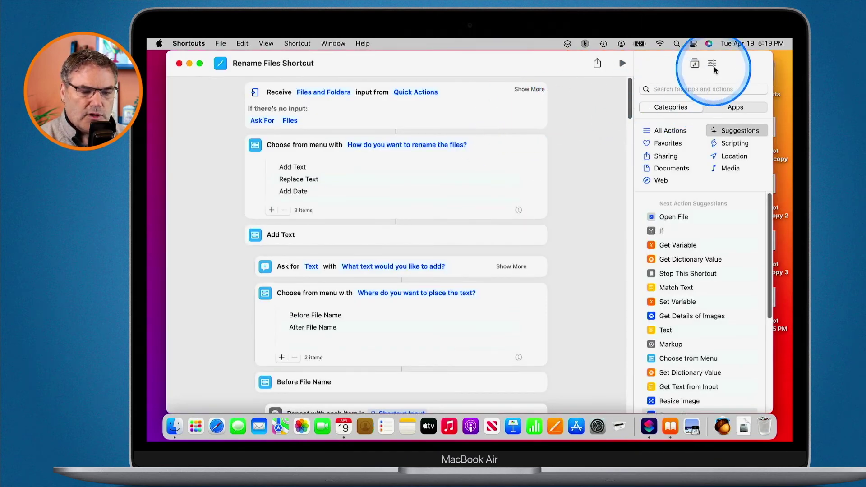
pyautogui.click(713, 63)
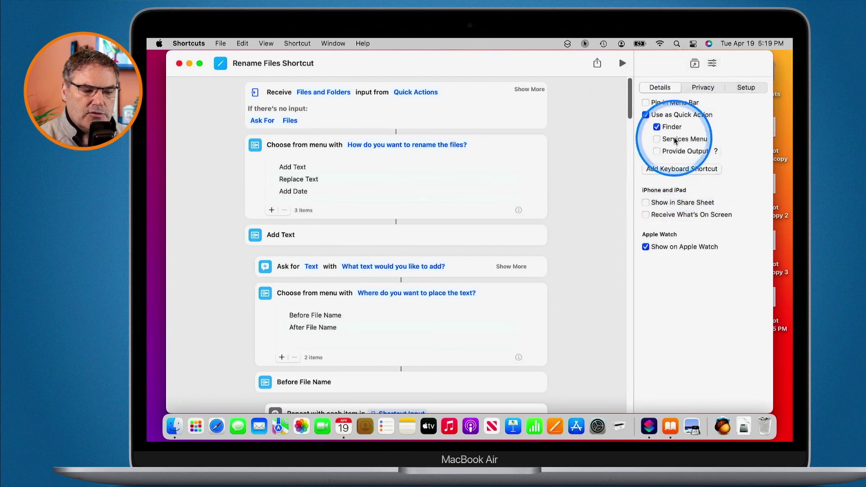
pyautogui.click(675, 141)
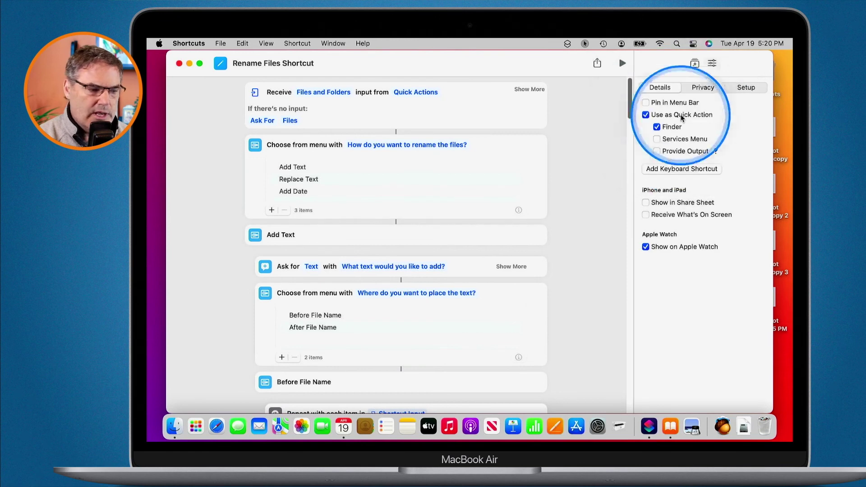
pyautogui.click(179, 64)
# Check which shortcuts are pinned in the Mac's menu bar.
pyautogui.moveTo(358, 96)
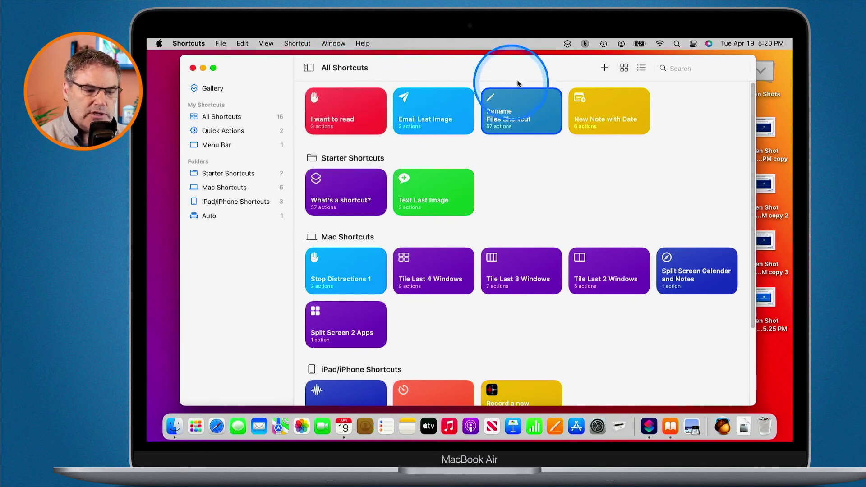
pyautogui.click(567, 44)
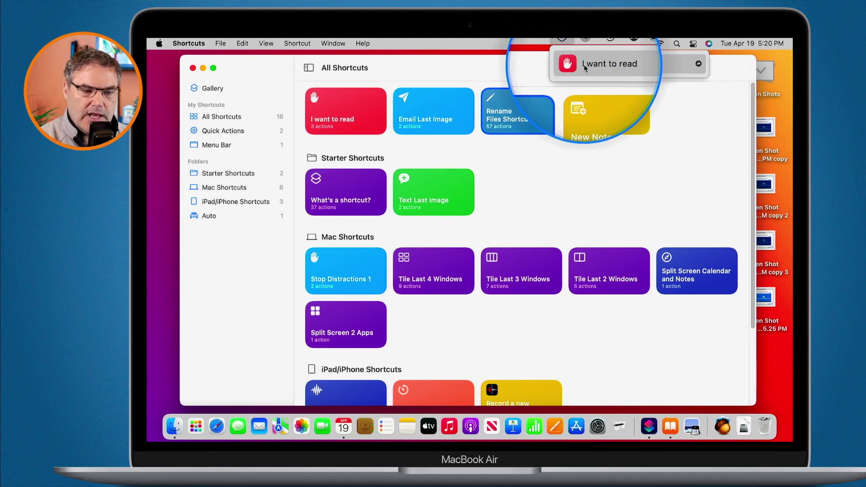
pyautogui.click(546, 184)
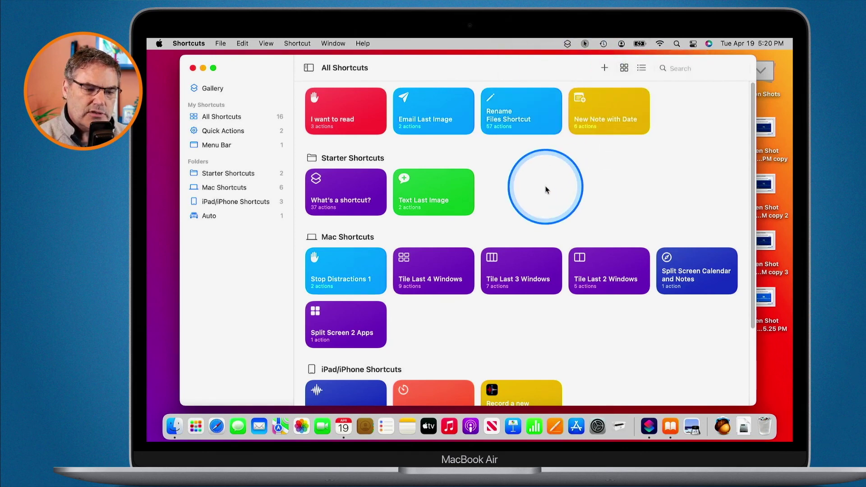